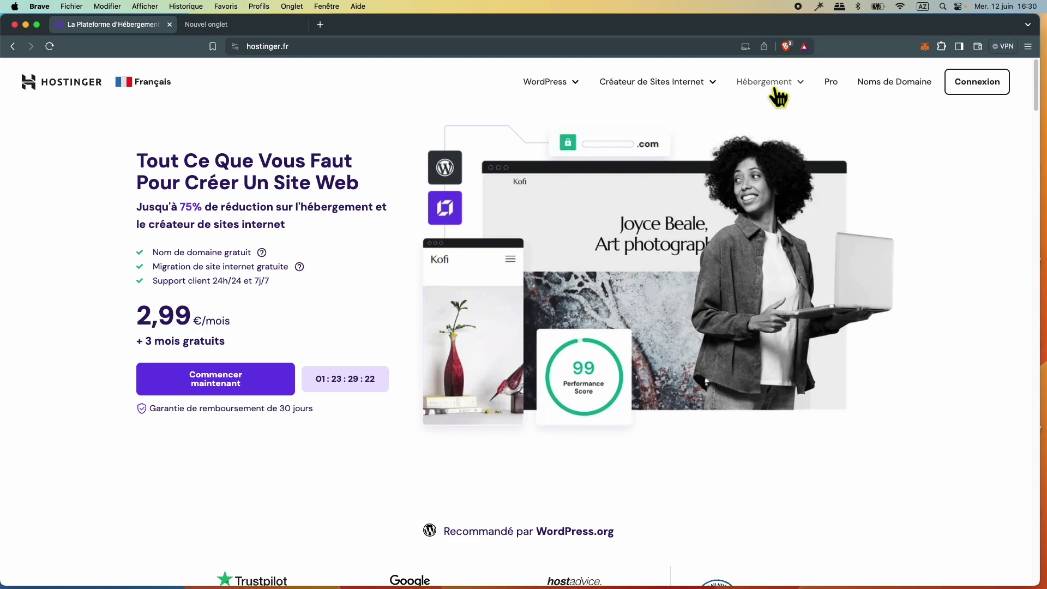
# Step: Order the Business web hosting plan with the 24-month billing period
pyautogui.moveTo(779, 92)
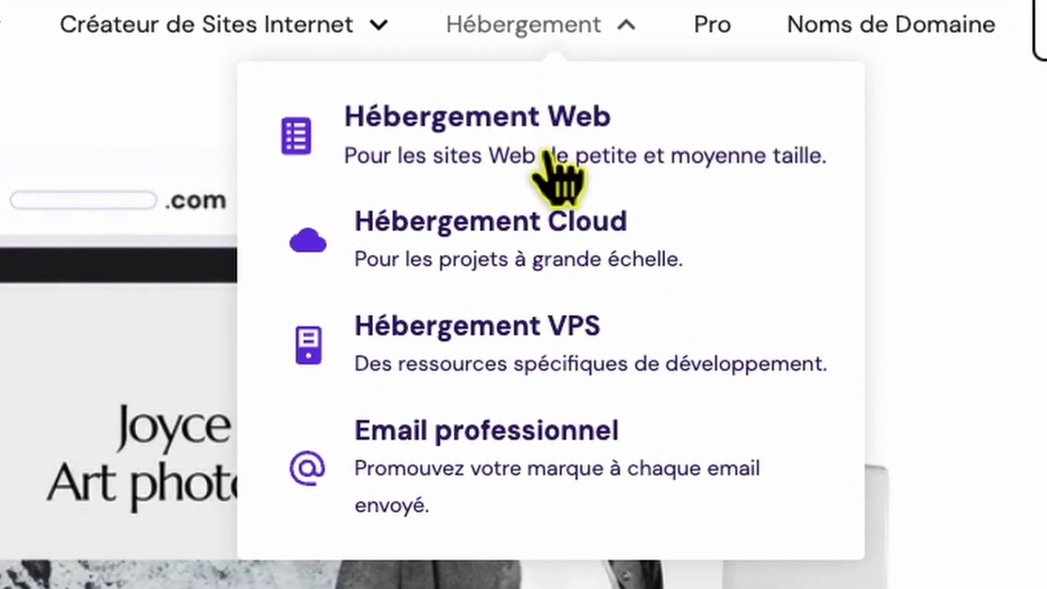
pyautogui.click(549, 128)
pyautogui.scroll(-12, 898, 450)
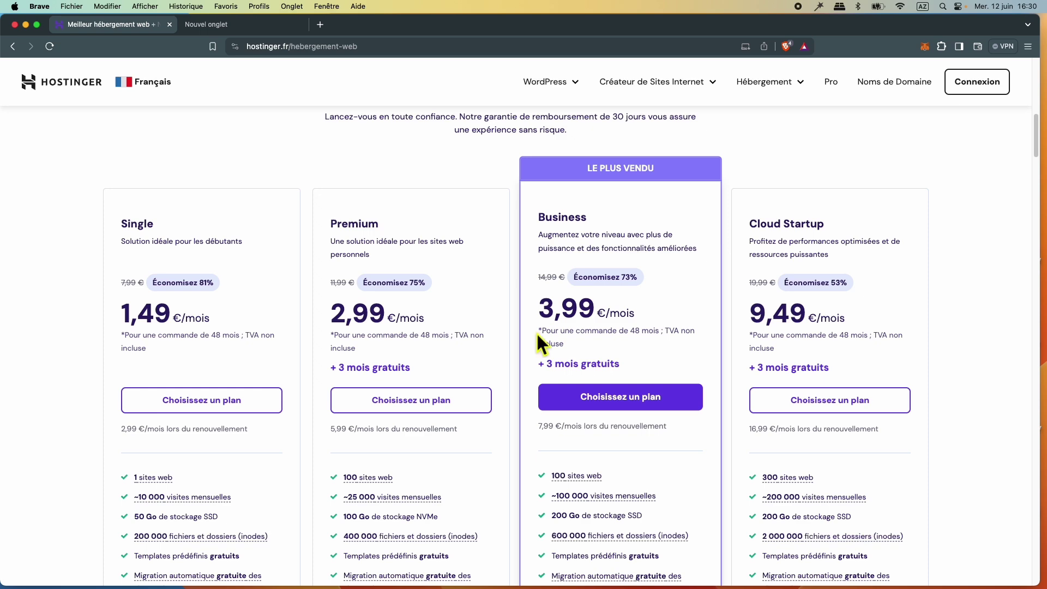
pyautogui.click(631, 406)
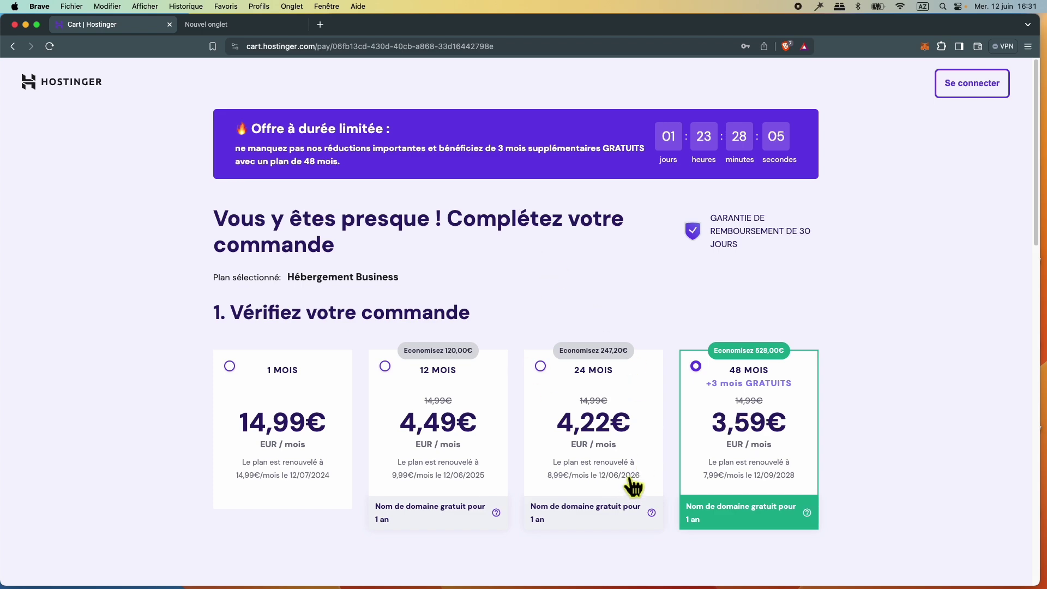
pyautogui.click(613, 461)
pyautogui.scroll(-5, 597, 444)
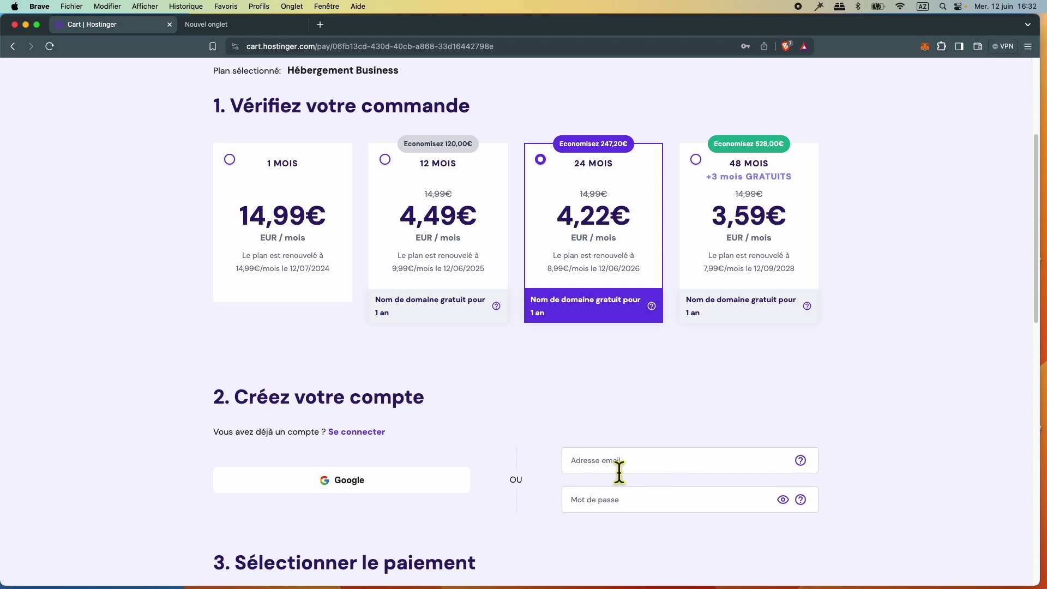
# Step: Apply the coupon code TOPTUTOWEB to the hosting order
pyautogui.scroll(-15, 698, 423)
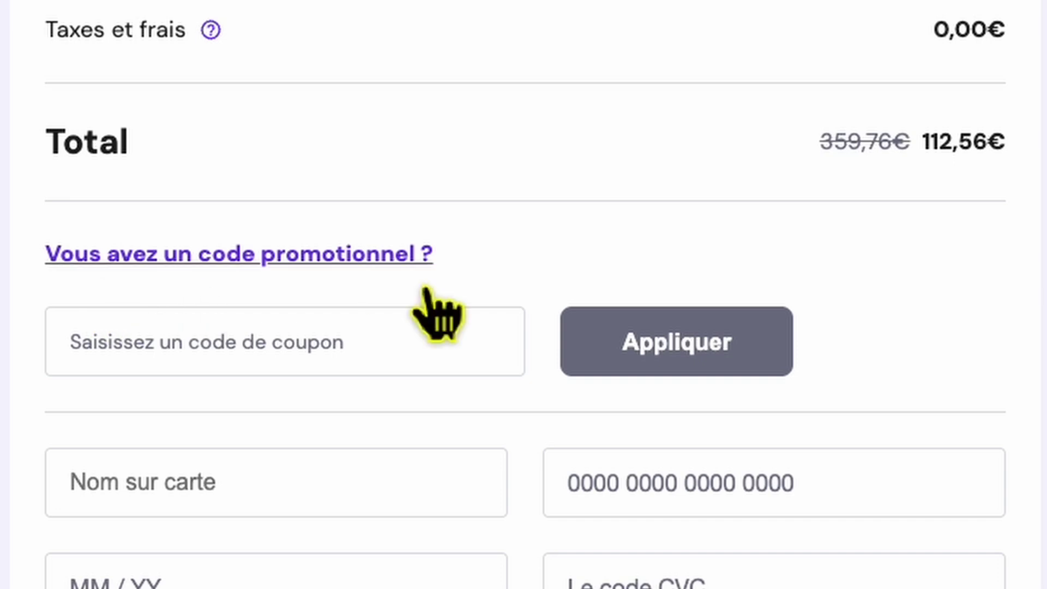
pyautogui.click(352, 278)
pyautogui.click(352, 278)
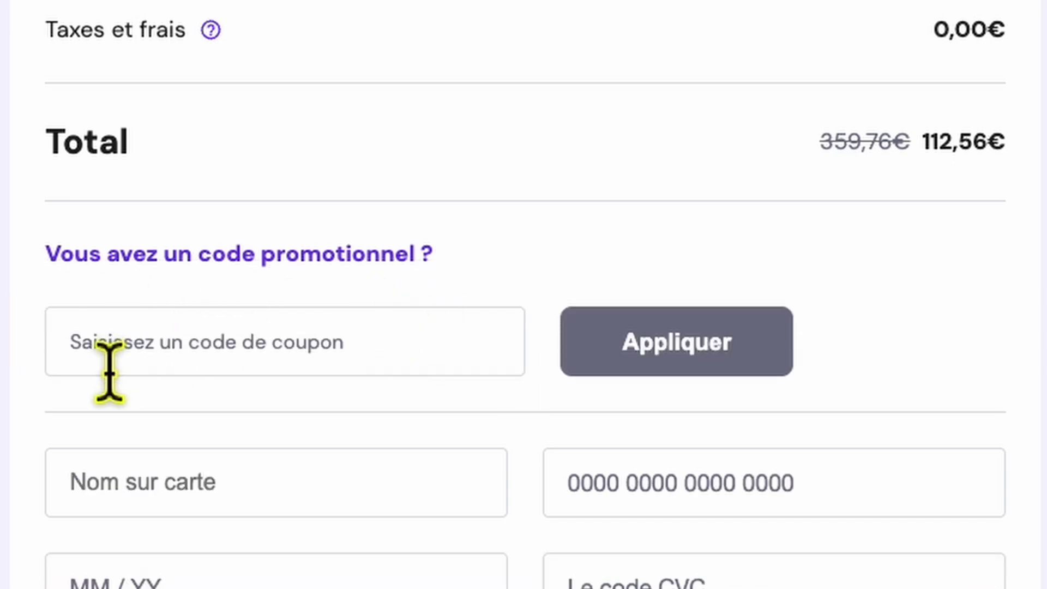
pyautogui.click(323, 371)
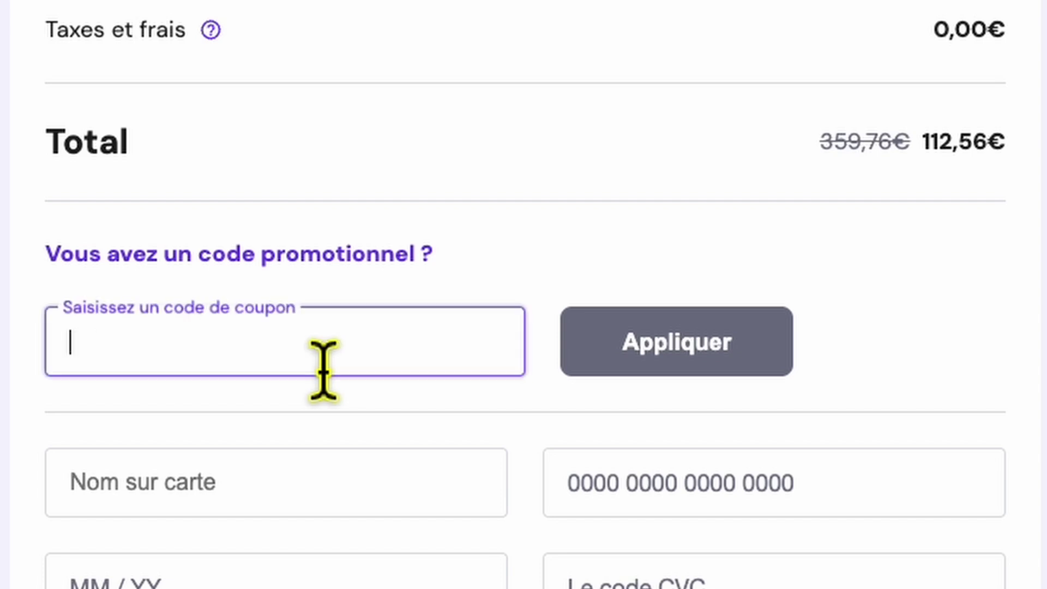
pyautogui.write('TOPTUTOWEB')
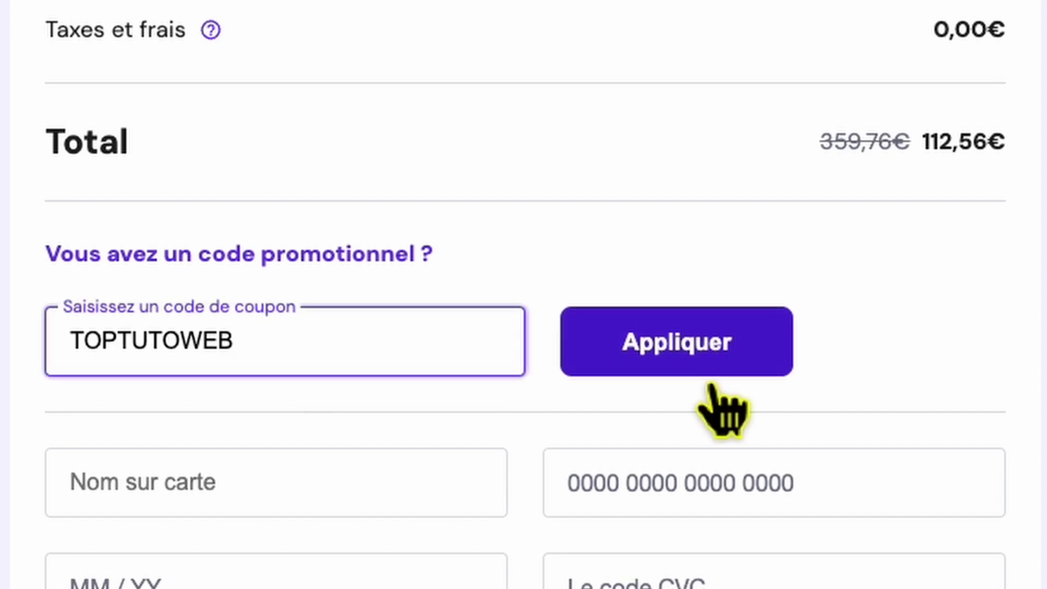
pyautogui.click(710, 385)
pyautogui.click(695, 367)
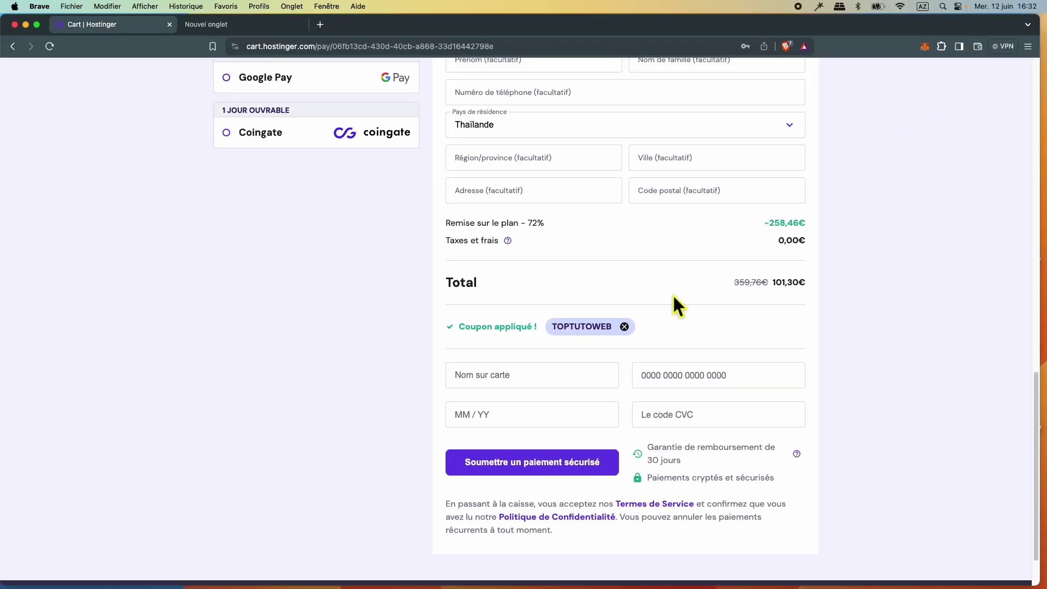
pyautogui.scroll(5, 400, 389)
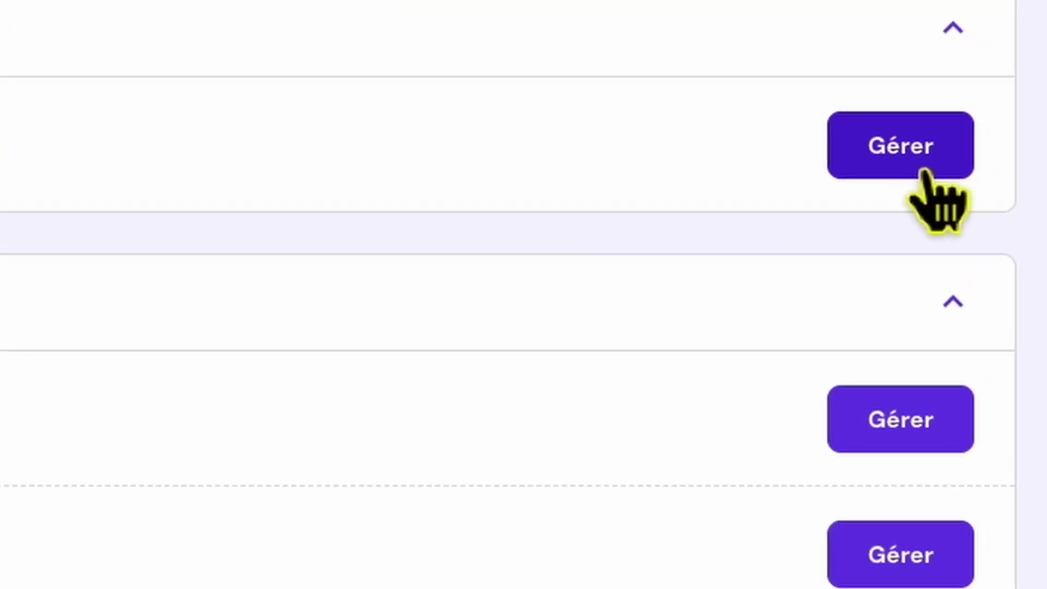
# Step: Open the subdomain management page for the toptutoweb.com website
pyautogui.click(923, 172)
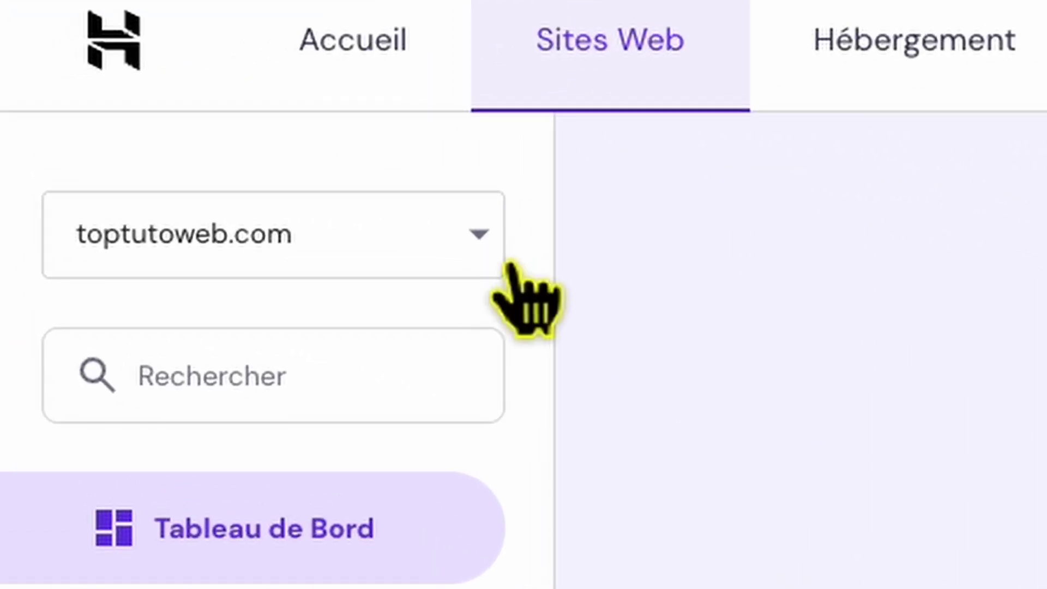
pyautogui.click(503, 265)
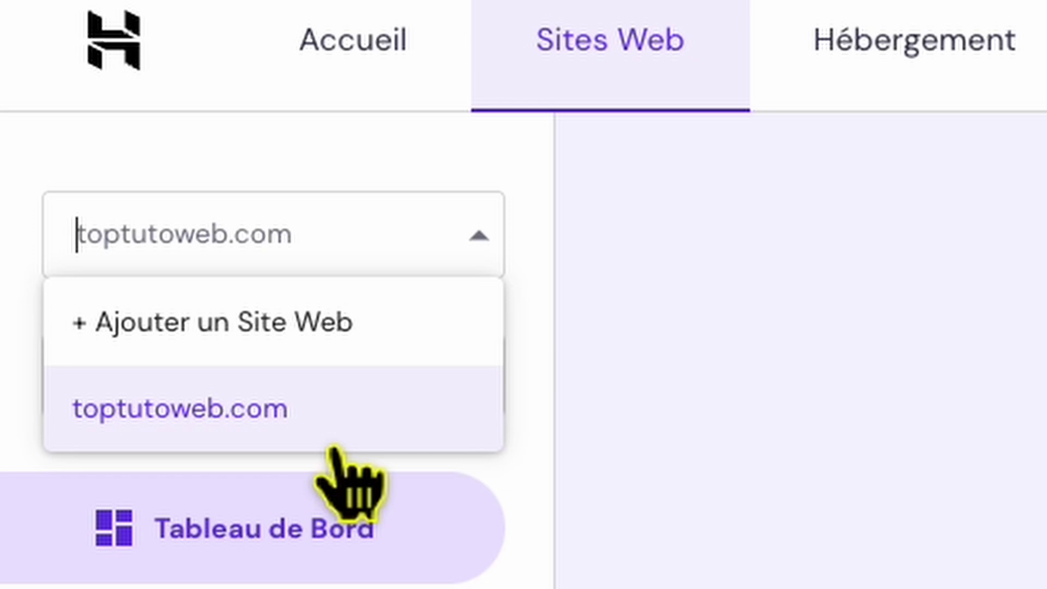
pyautogui.click(285, 400)
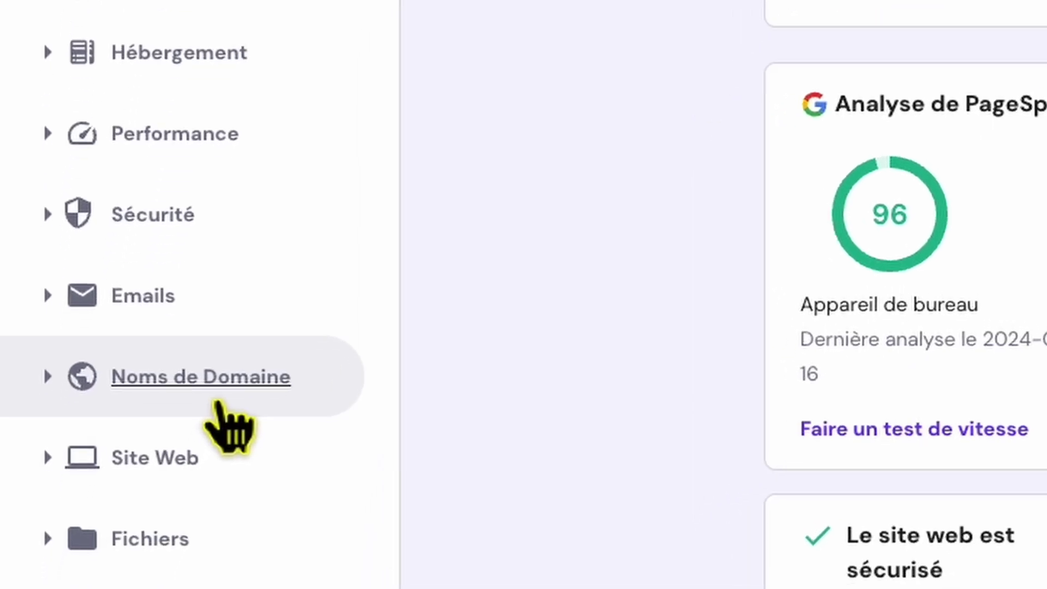
pyautogui.click(190, 480)
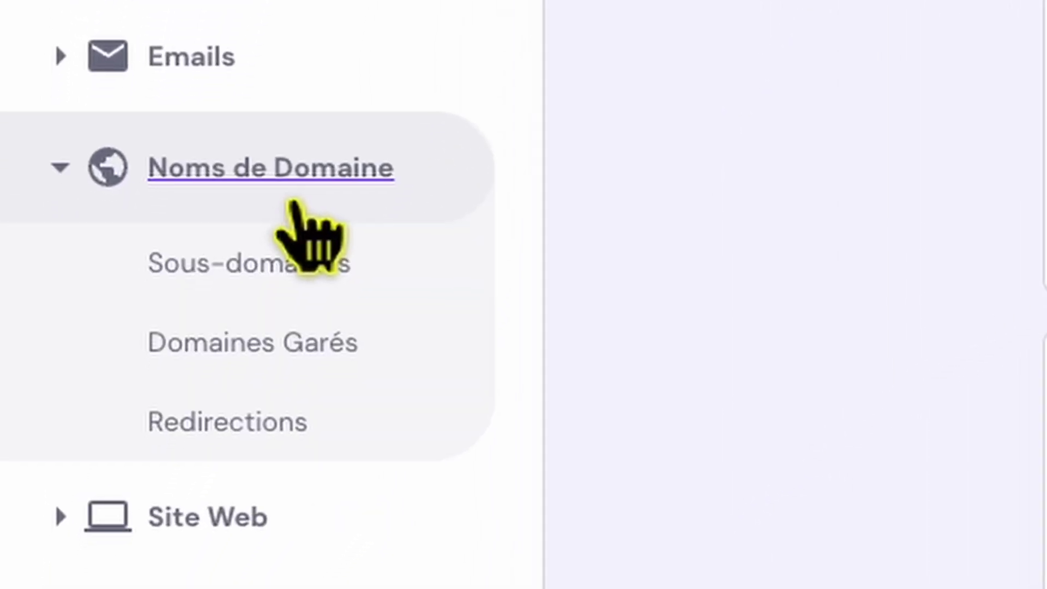
pyautogui.click(242, 293)
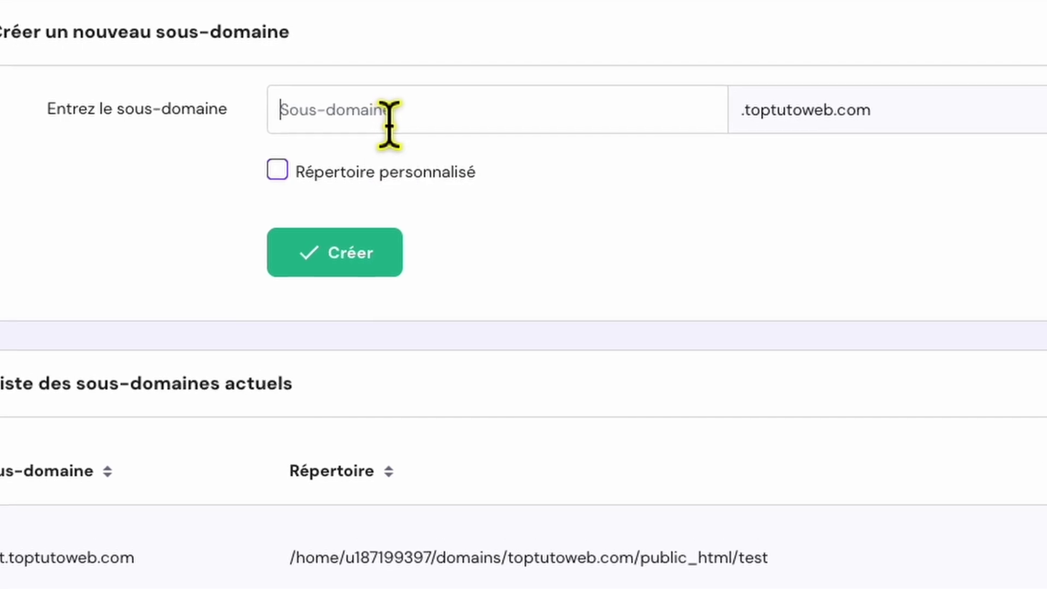
# Step: Create the subdomain forum.toptutoweb.com with the custom directory /public_html/forum
pyautogui.write('for')
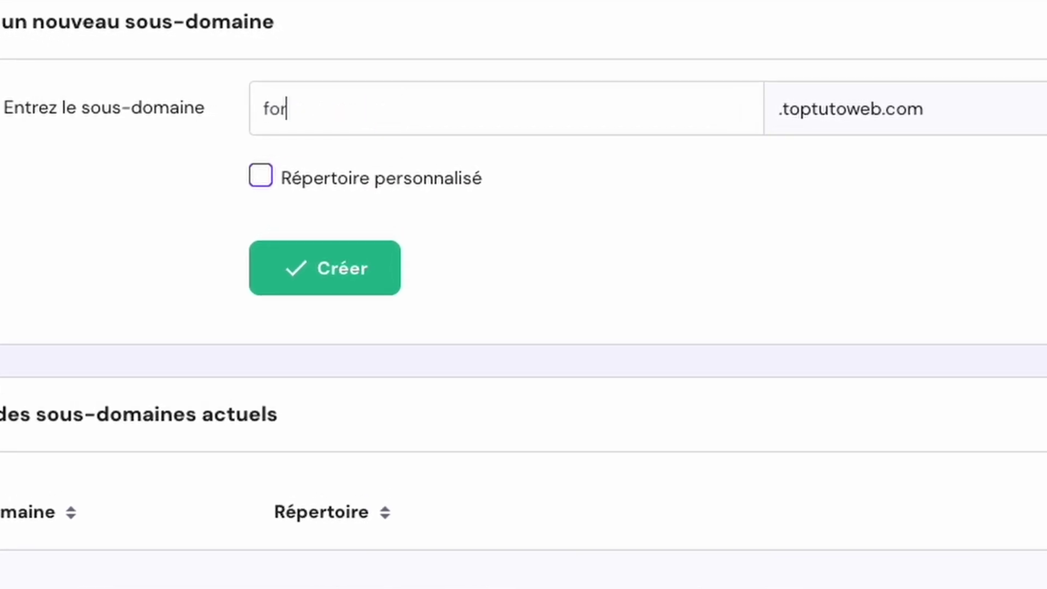
pyautogui.write('um')
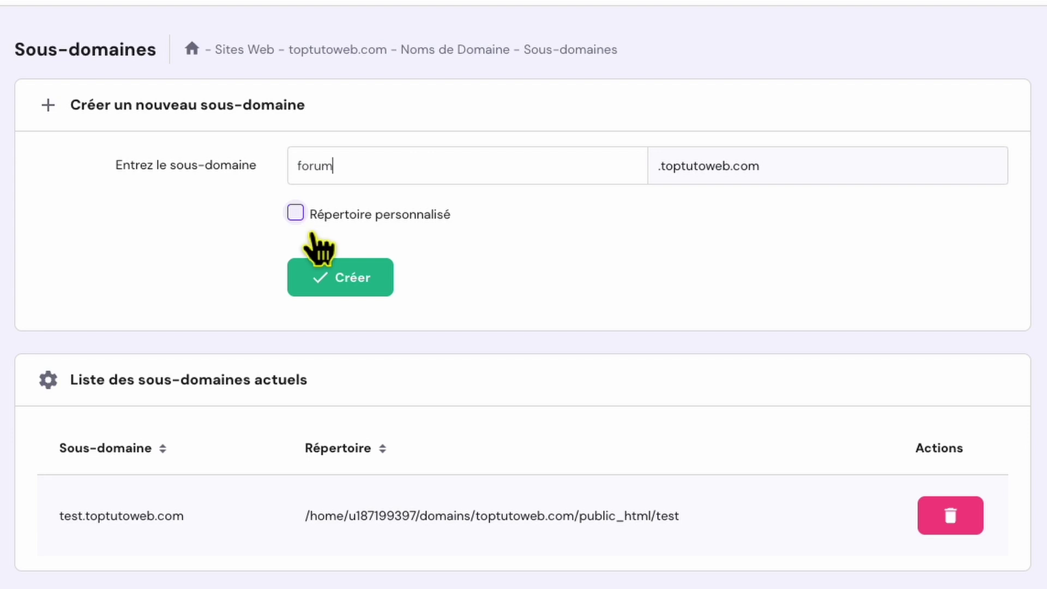
pyautogui.click(310, 233)
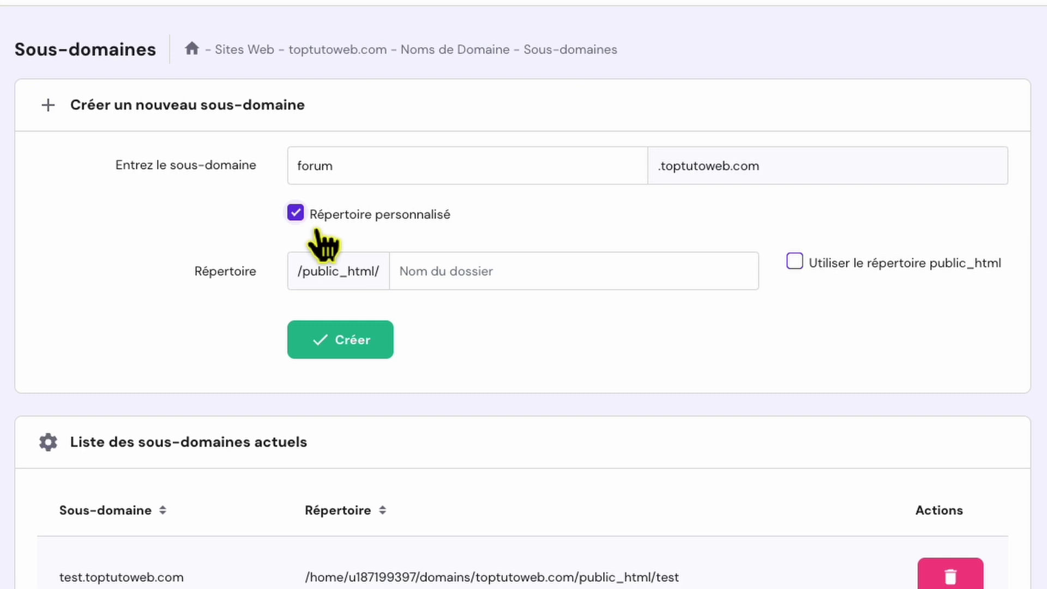
pyautogui.click(436, 289)
pyautogui.write('forum')
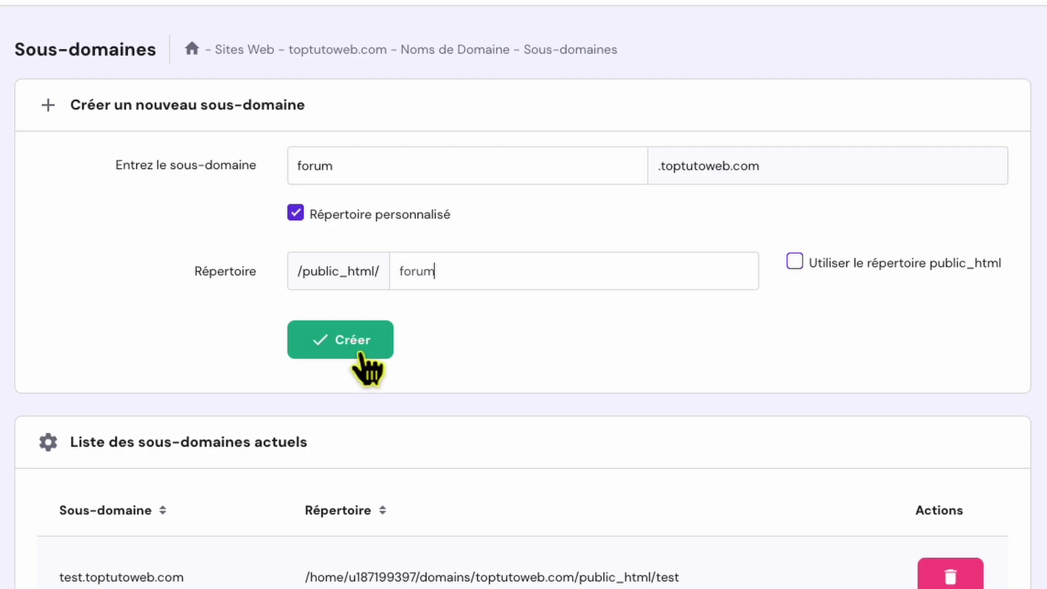
pyautogui.click(357, 349)
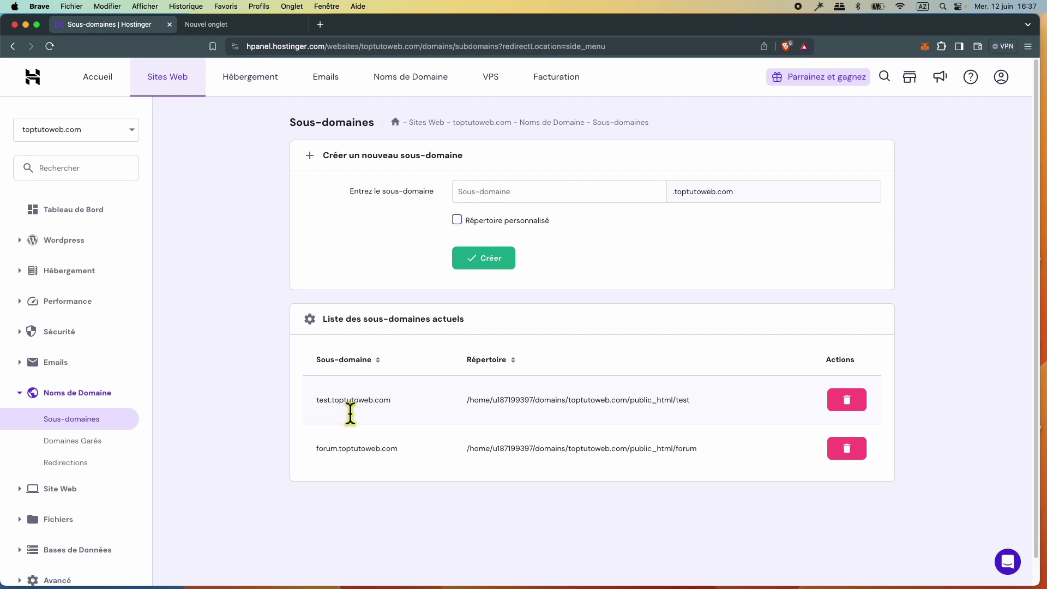
# Step: Delete the test.toptutoweb.com subdomain
pyautogui.click(859, 408)
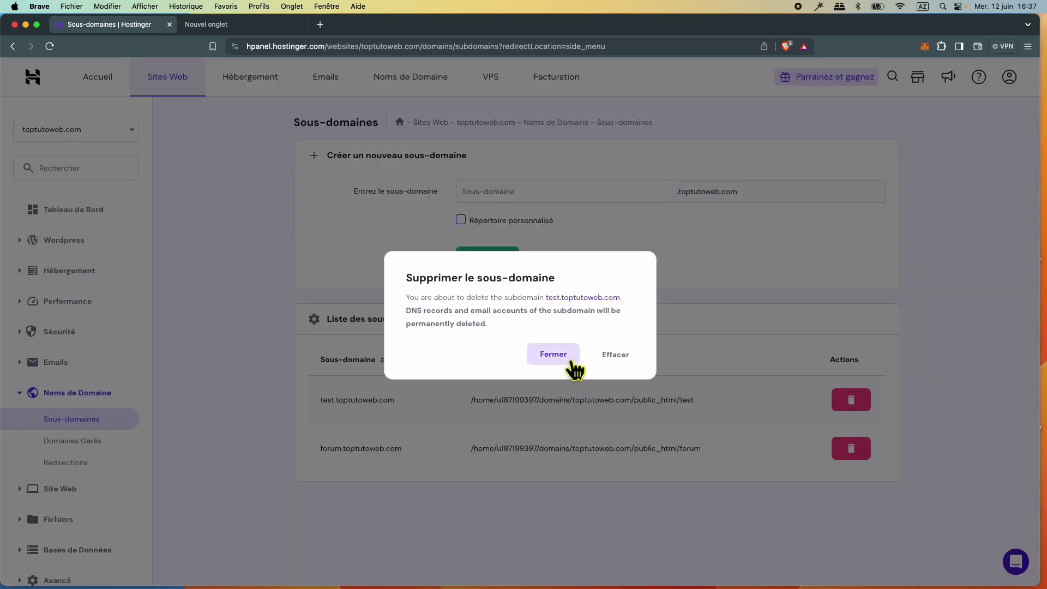
pyautogui.click(608, 354)
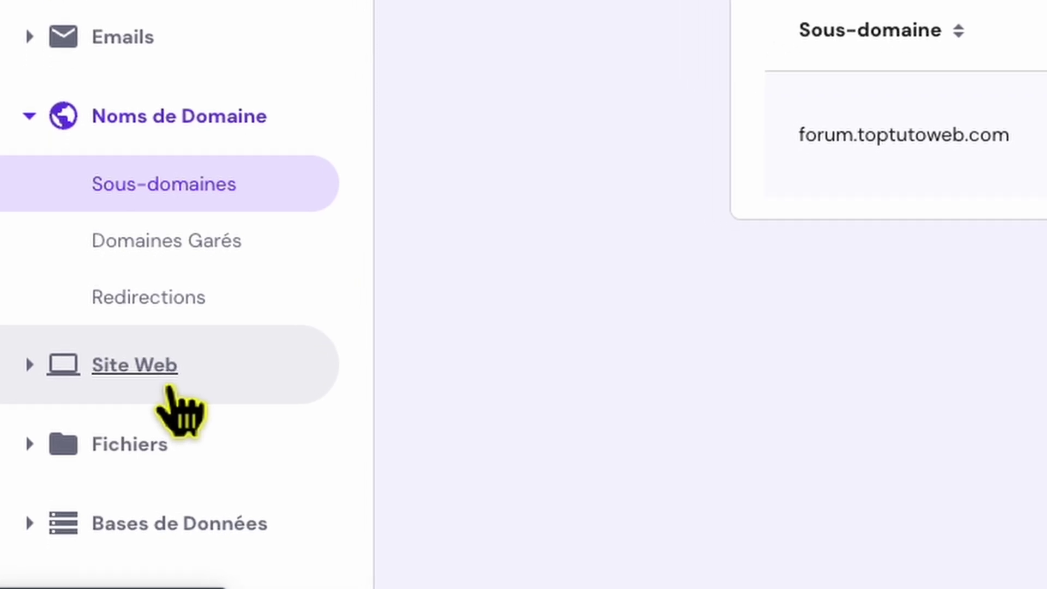
# Step: Open the website's automatic installer and choose to install a different CMS than the three suggested ones
pyautogui.click(164, 389)
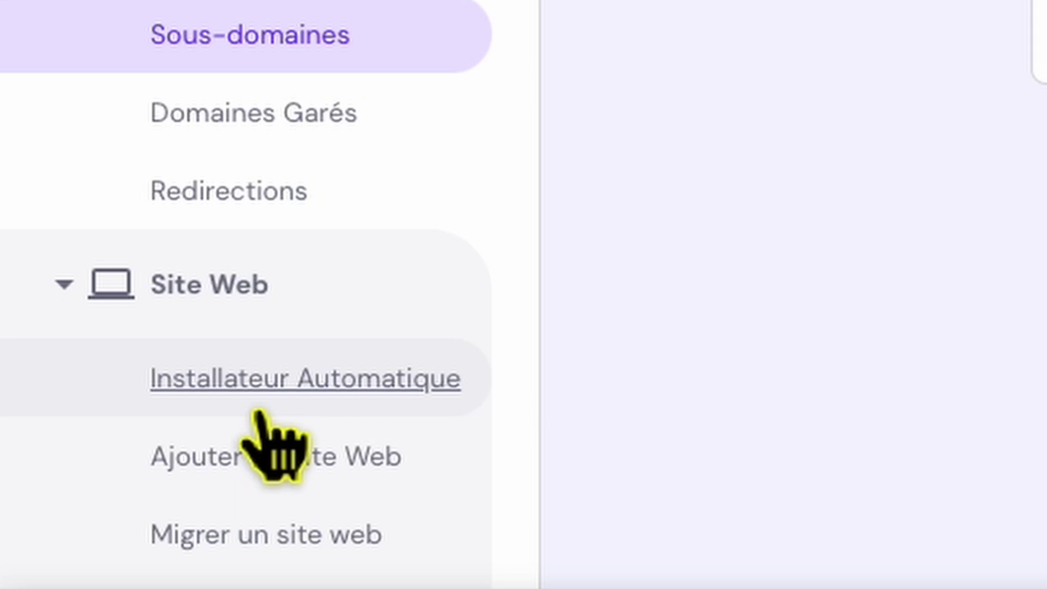
pyautogui.click(260, 398)
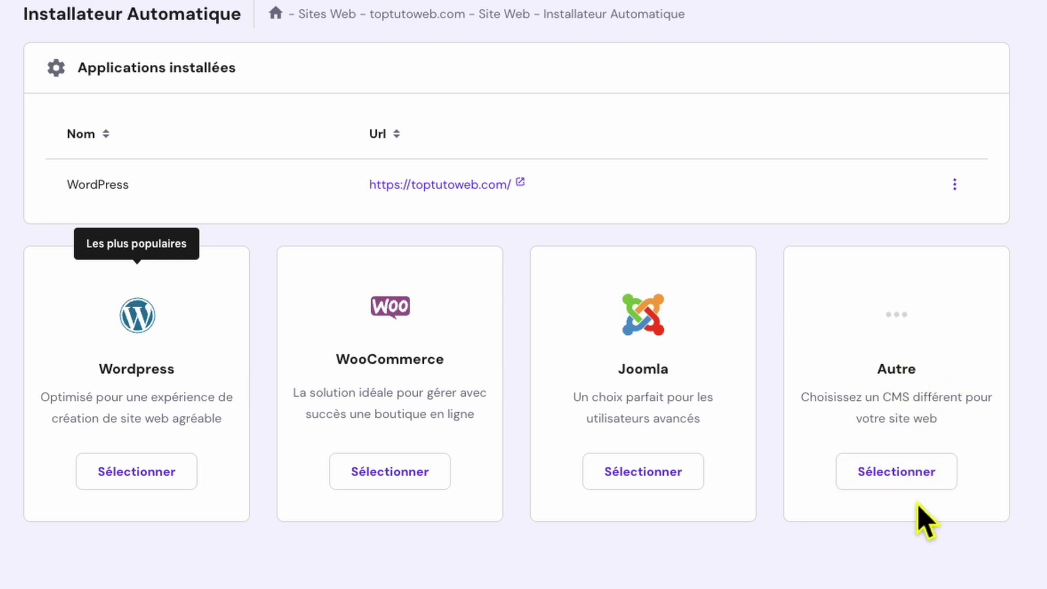
pyautogui.click(922, 481)
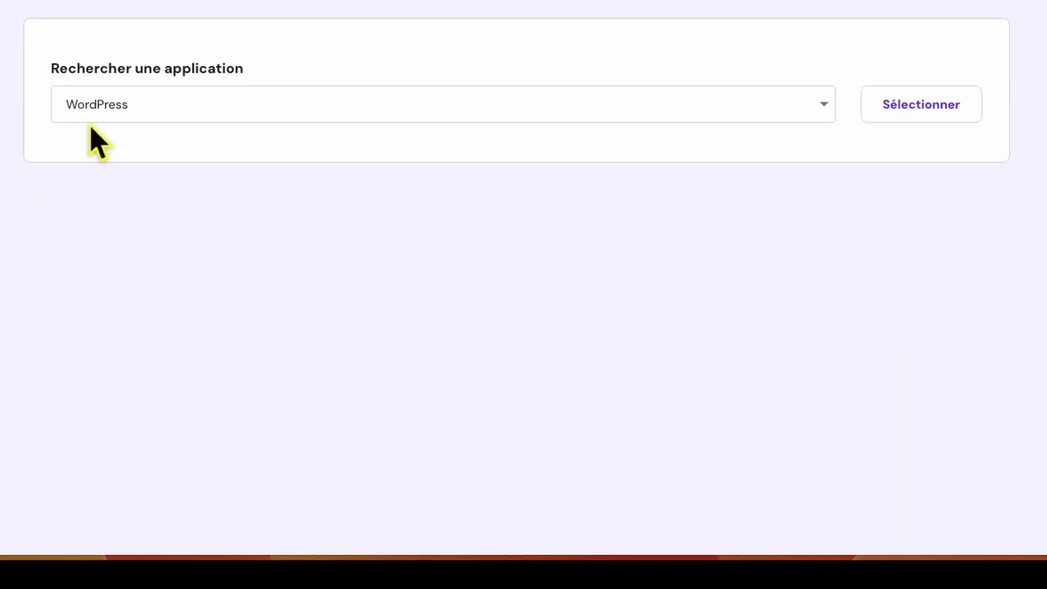
# Step: Pick Simple Machines Forum as the application and start its installation
pyautogui.click(824, 105)
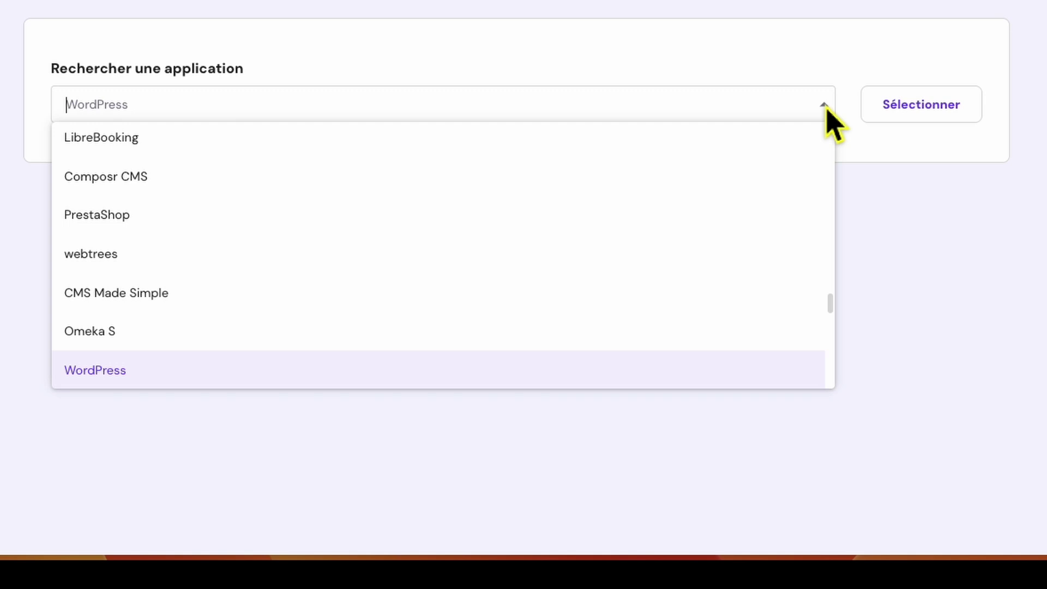
pyautogui.scroll(-2, 364, 248)
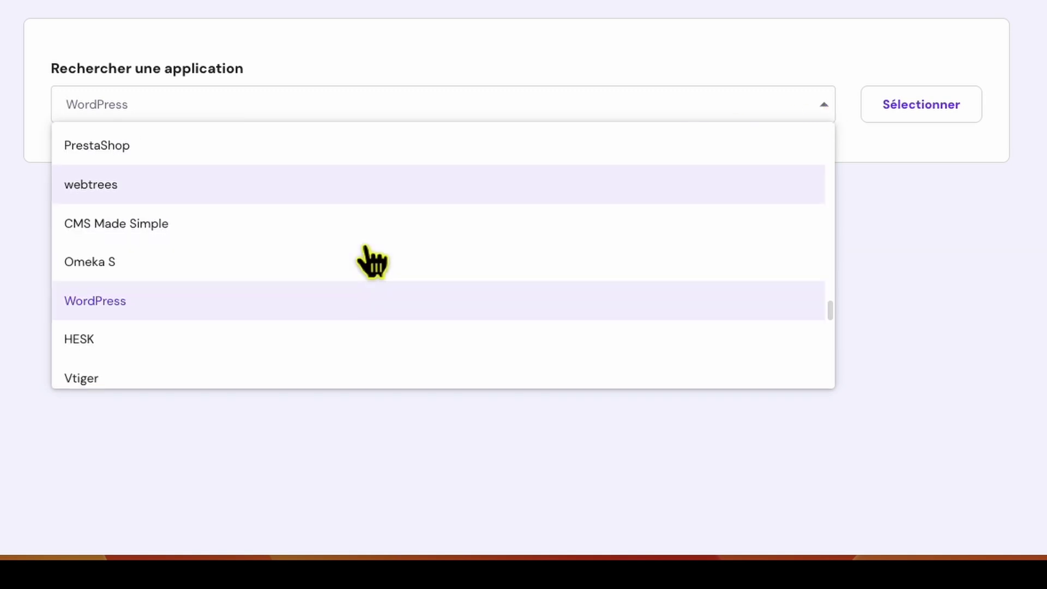
pyautogui.scroll(-3, 366, 250)
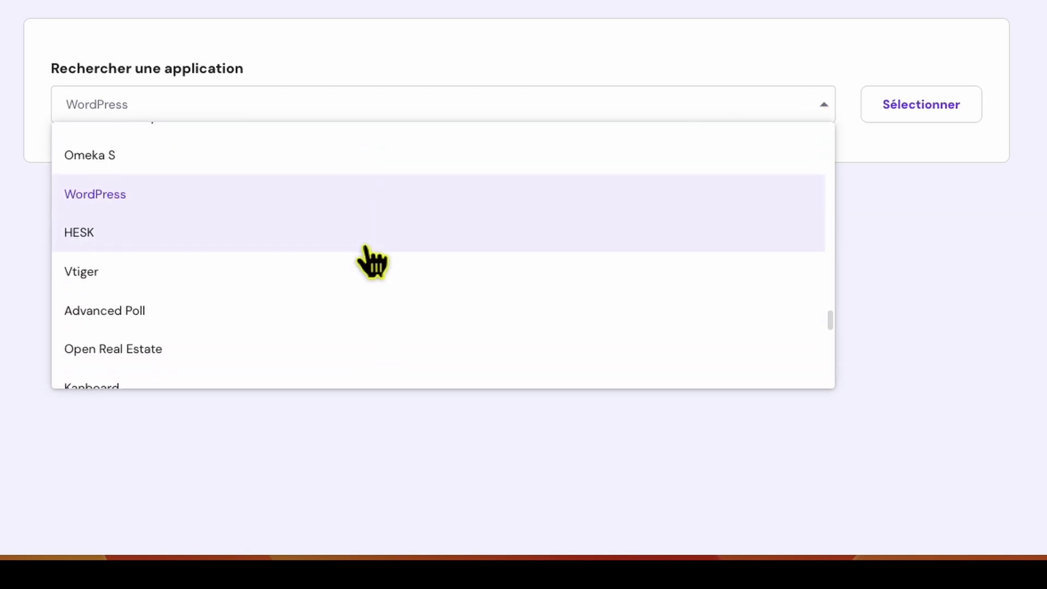
pyautogui.scroll(4, 366, 249)
pyautogui.scroll(6, 369, 260)
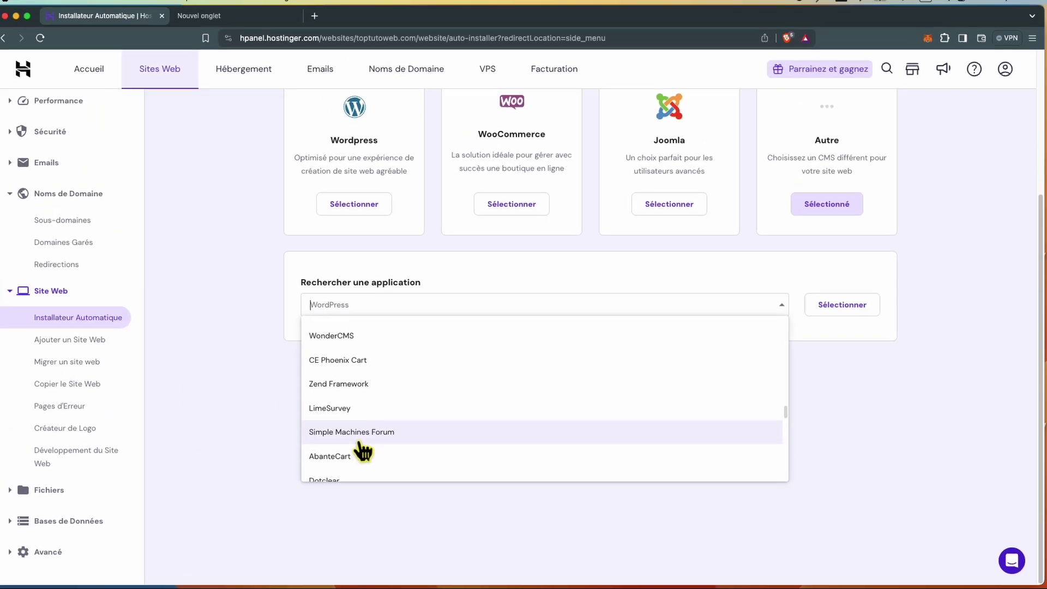
pyautogui.click(336, 428)
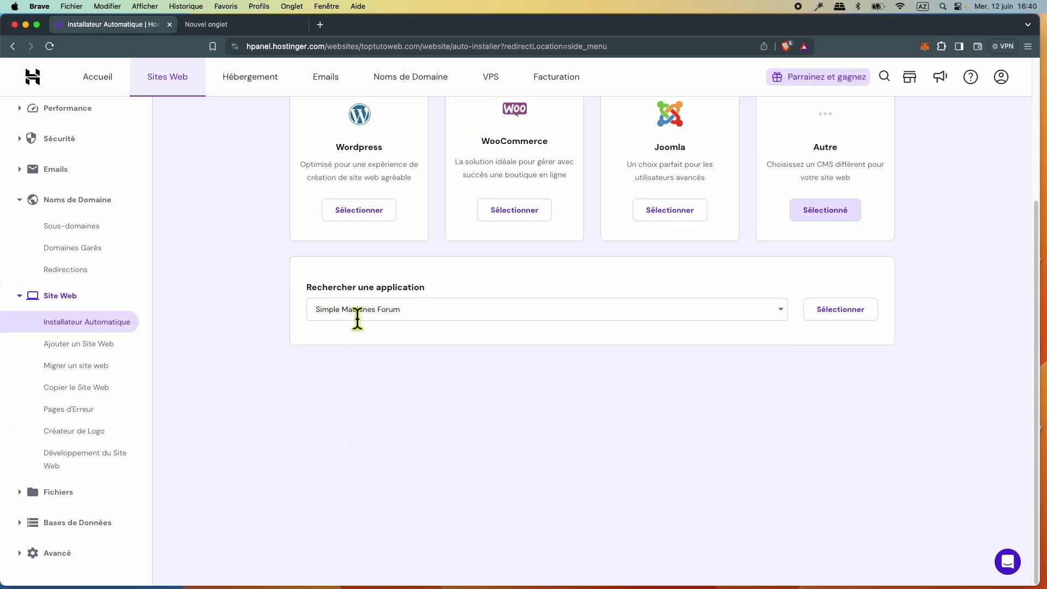
pyautogui.click(844, 312)
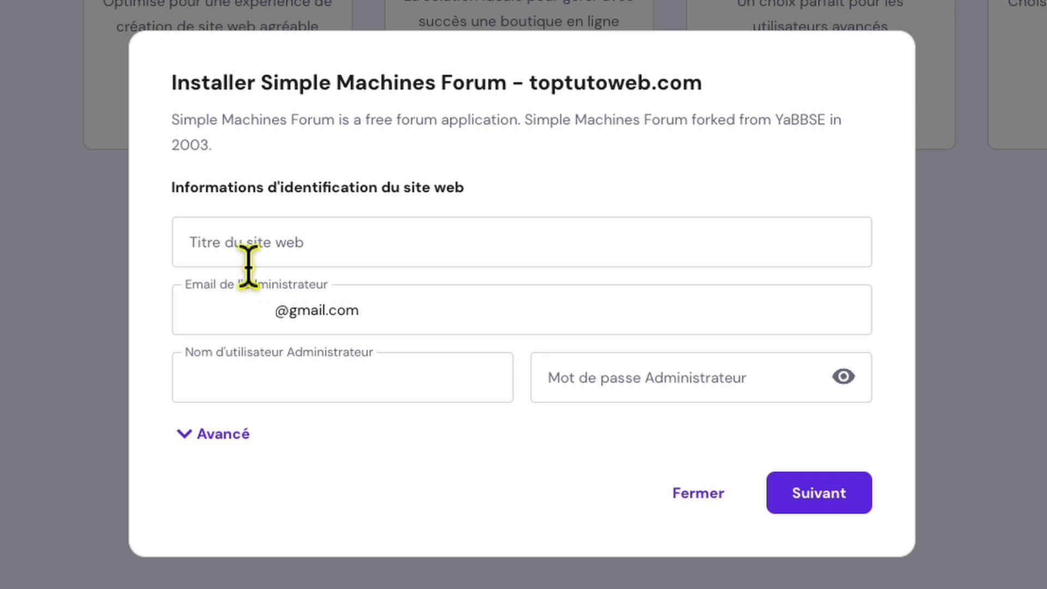
# Step: Title the site "Forum Top Tuto Web" and set its installation path to forum.toptutoweb.com
pyautogui.click(248, 259)
pyautogui.write('Forum Top Tuto Web')
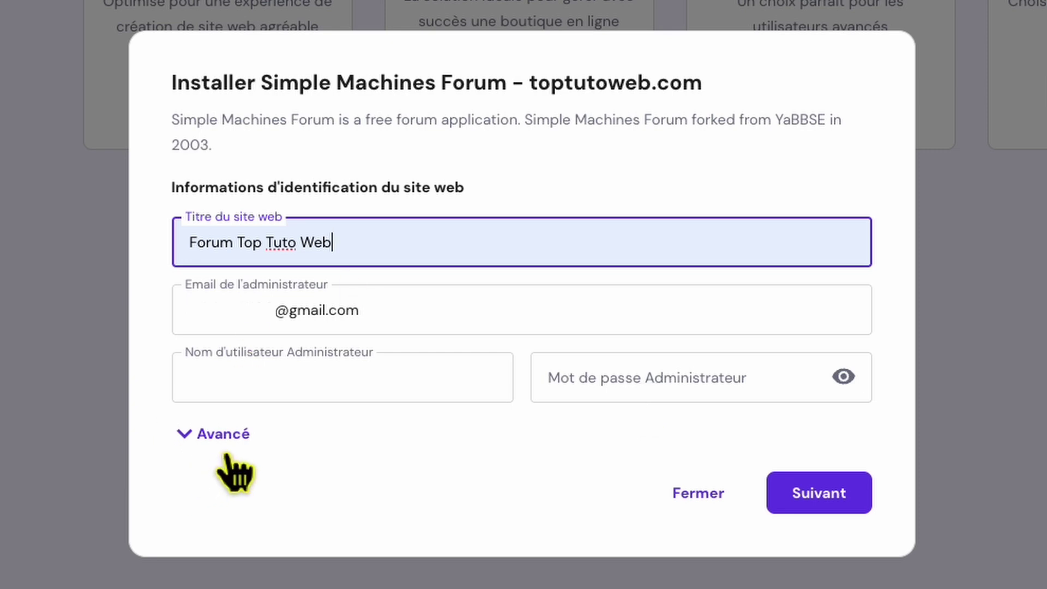
pyautogui.click(221, 435)
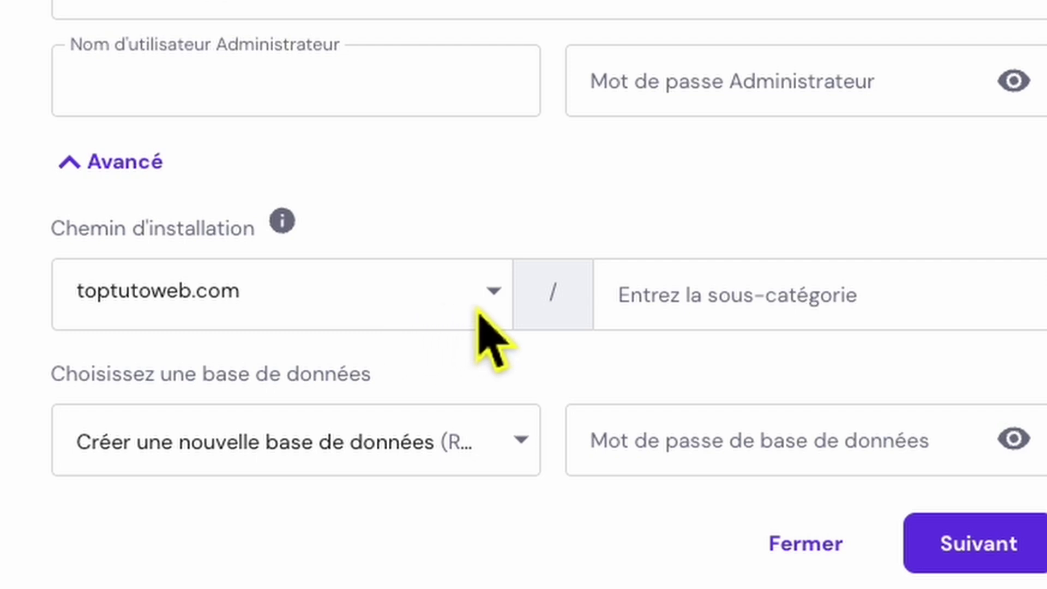
pyautogui.click(498, 316)
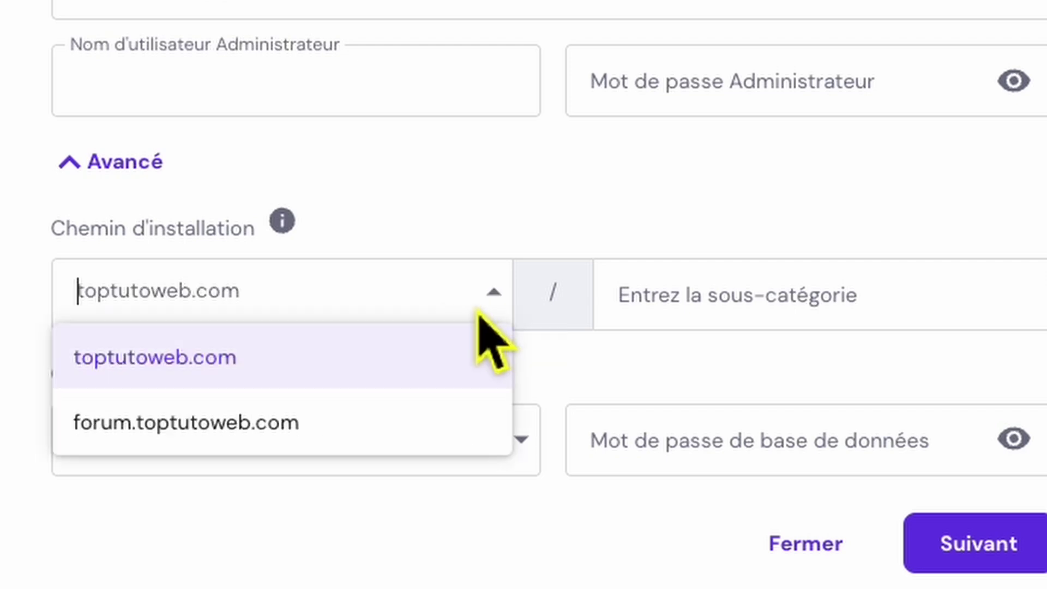
pyautogui.click(207, 443)
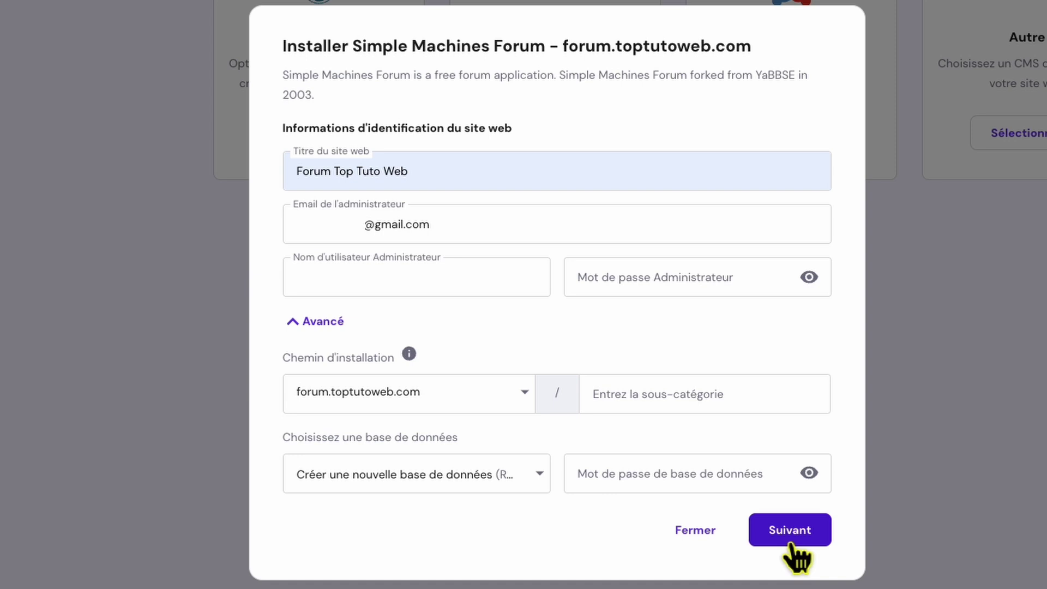
# Step: Close the Simple Machines Forum installation form without installing and go to the list of all websites
pyautogui.click(705, 545)
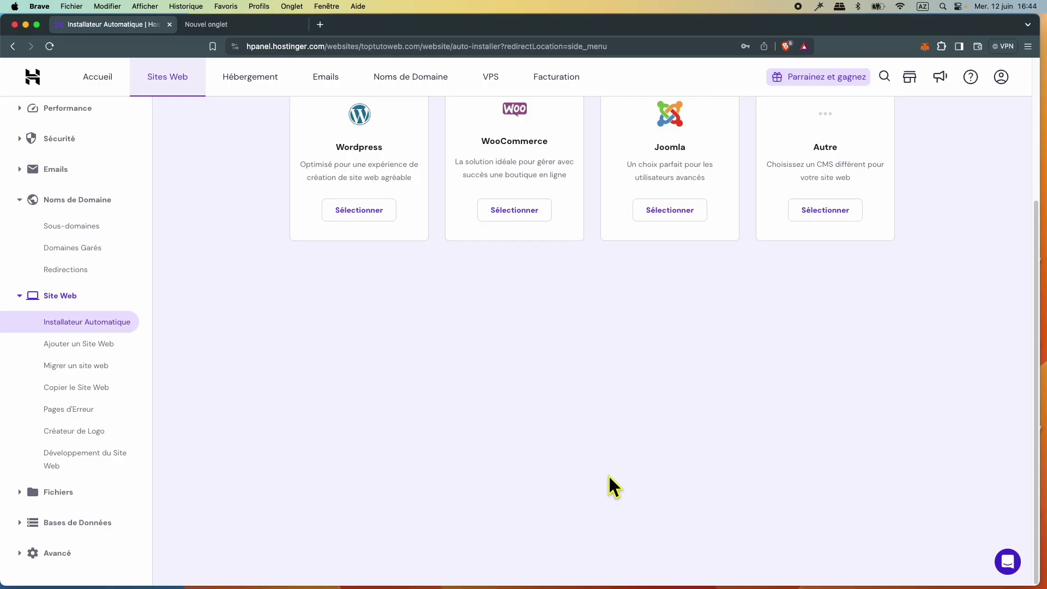
pyautogui.scroll(4, 627, 425)
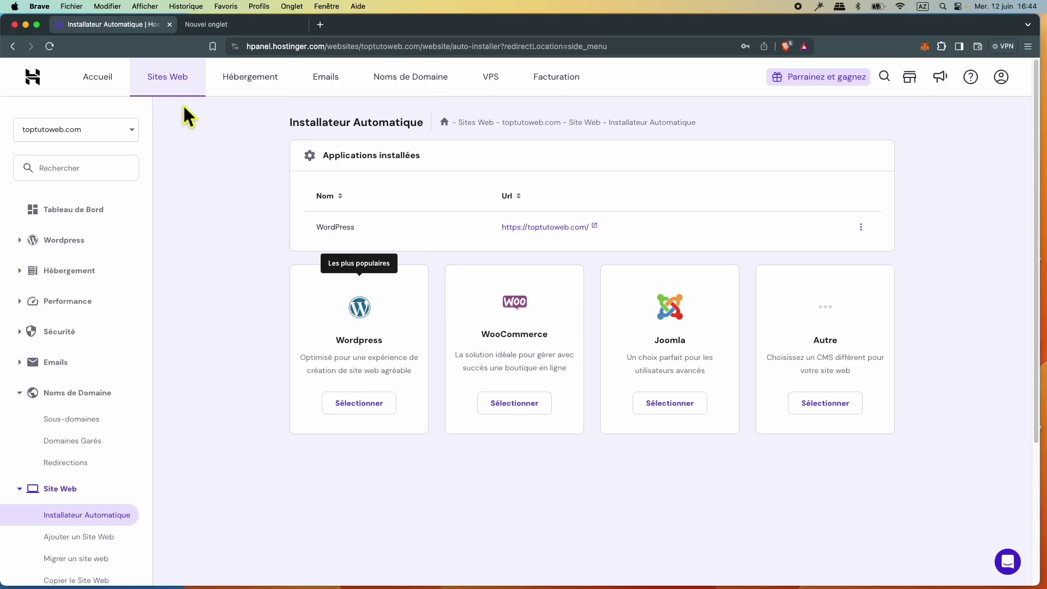
pyautogui.click(95, 88)
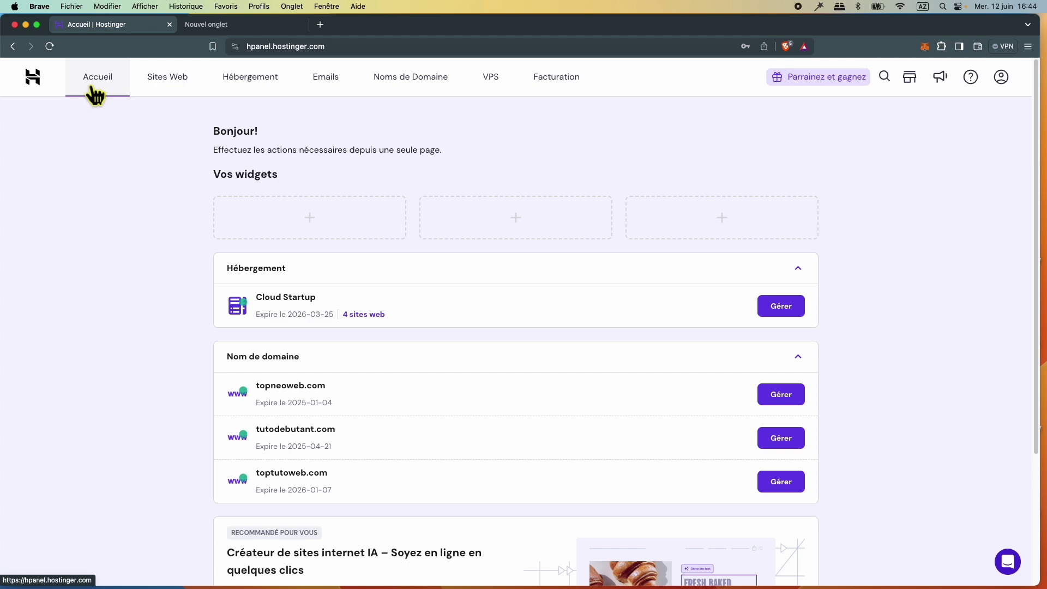
pyautogui.click(190, 99)
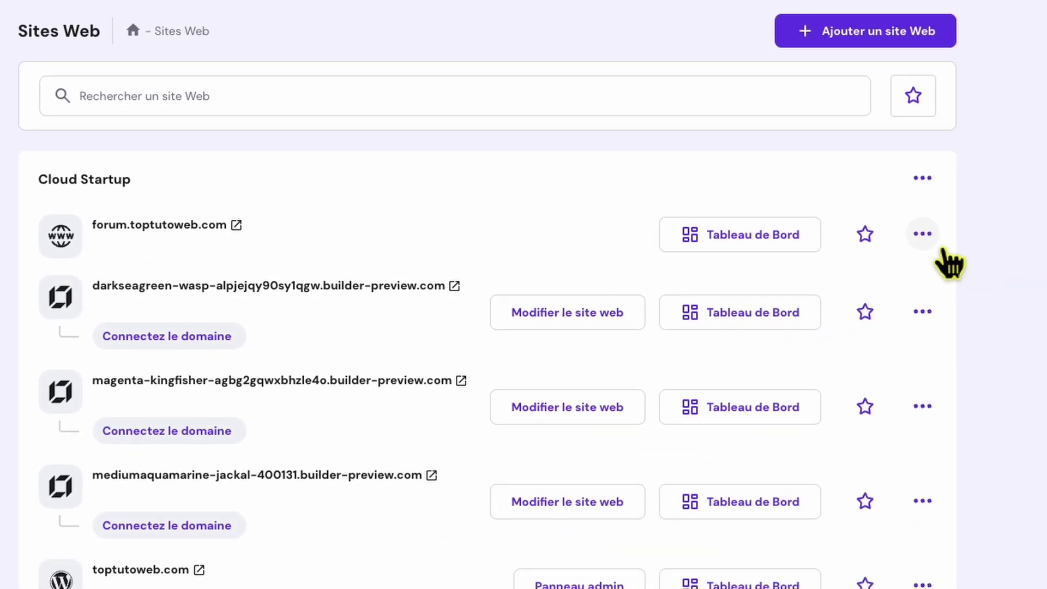
# Step: Delete the forum.toptutoweb.com website, acknowledging that all data stored on it and its subdomains will be lost
pyautogui.click(941, 250)
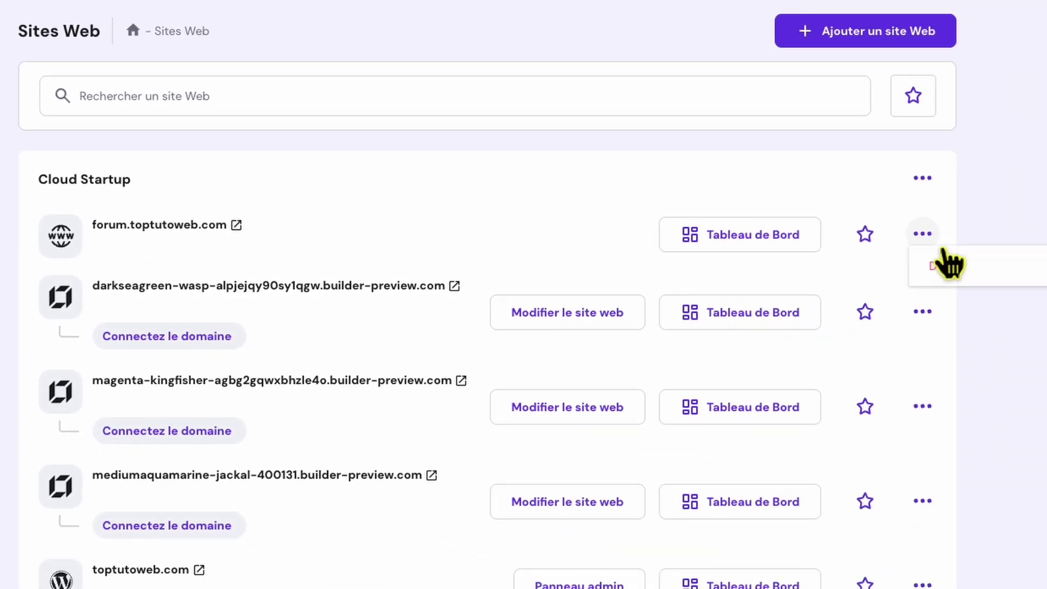
pyautogui.click(972, 281)
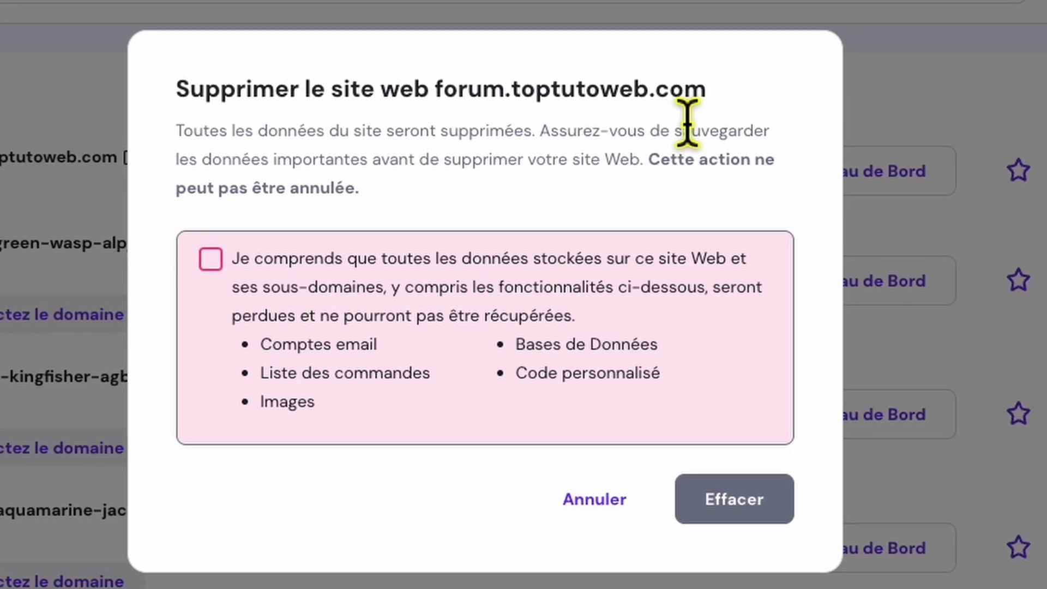
pyautogui.click(224, 268)
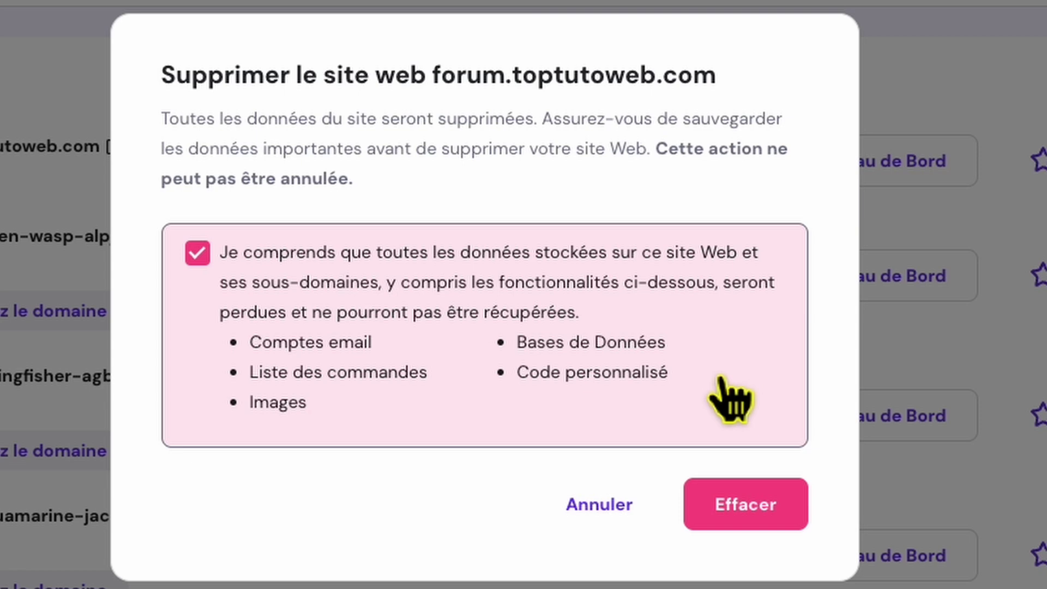
pyautogui.click(786, 525)
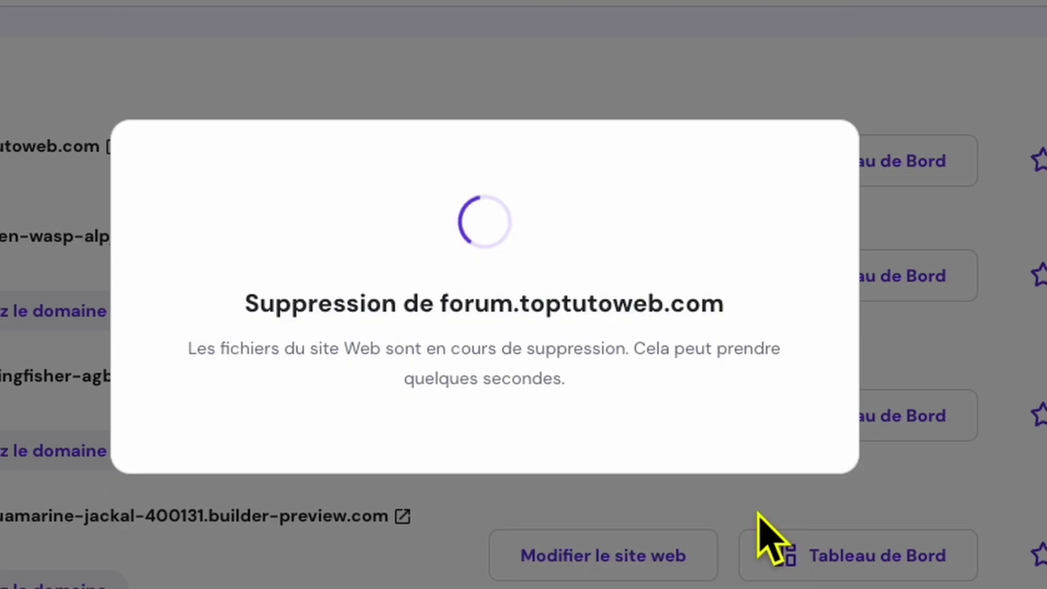